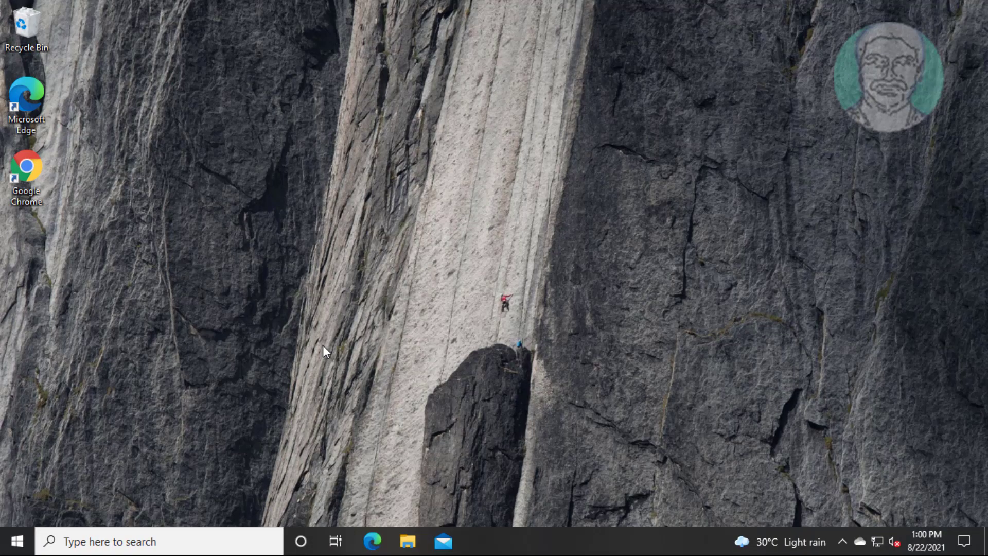
Step: Search Windows for 'control panel' from the taskbar search box
click(212, 541)
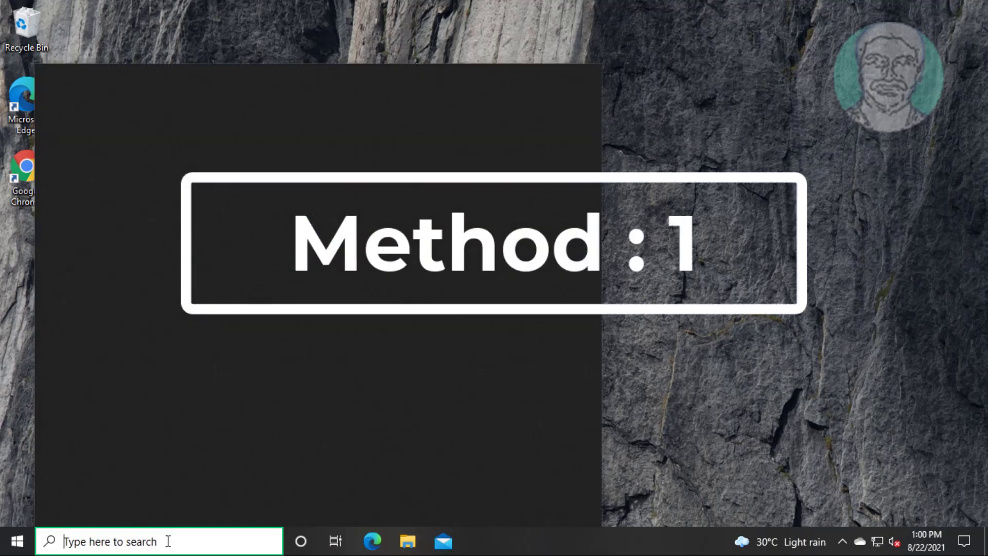
text(con)
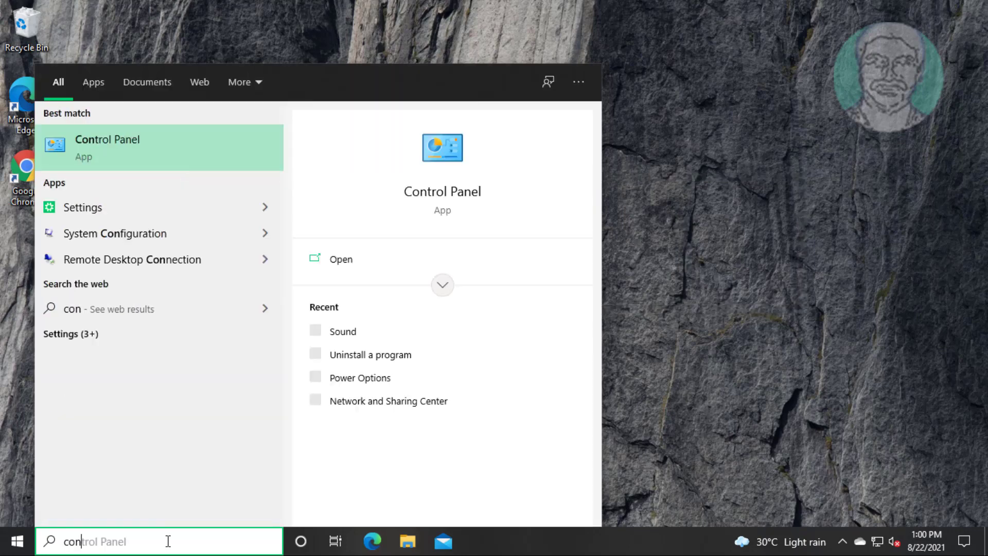
text(tr)
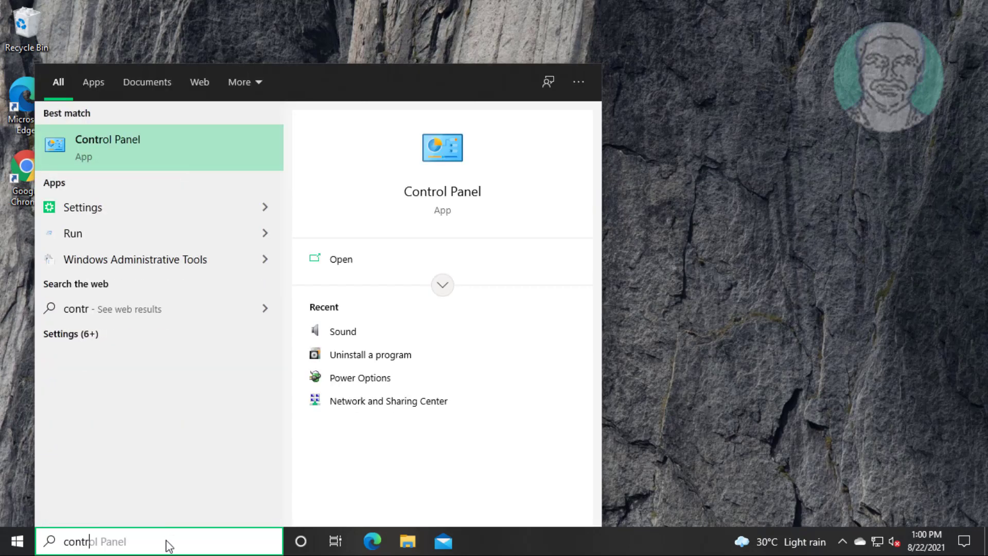
text(ol panel)
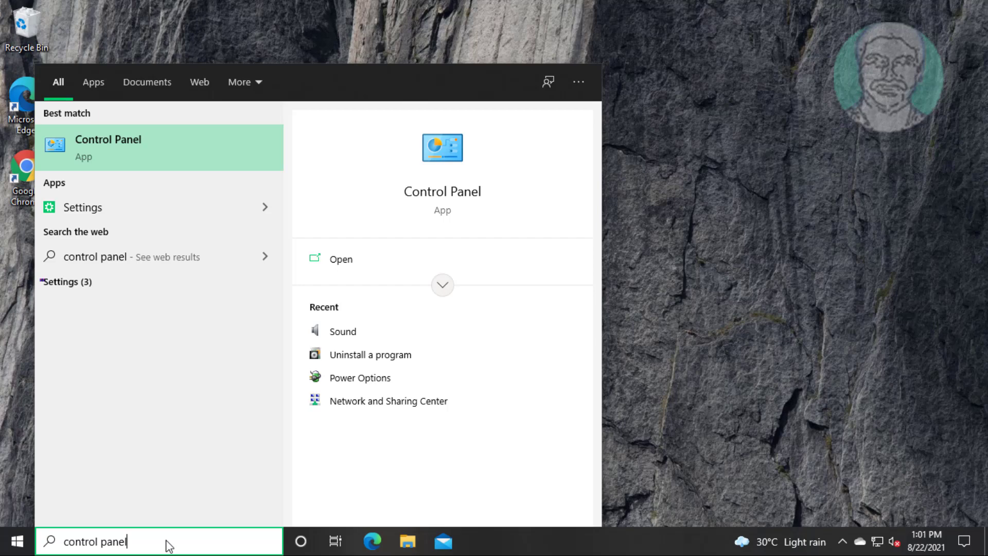
Step: Go from Control Panel's System page to Advanced system settings, closing About and Control Panel
click(126, 156)
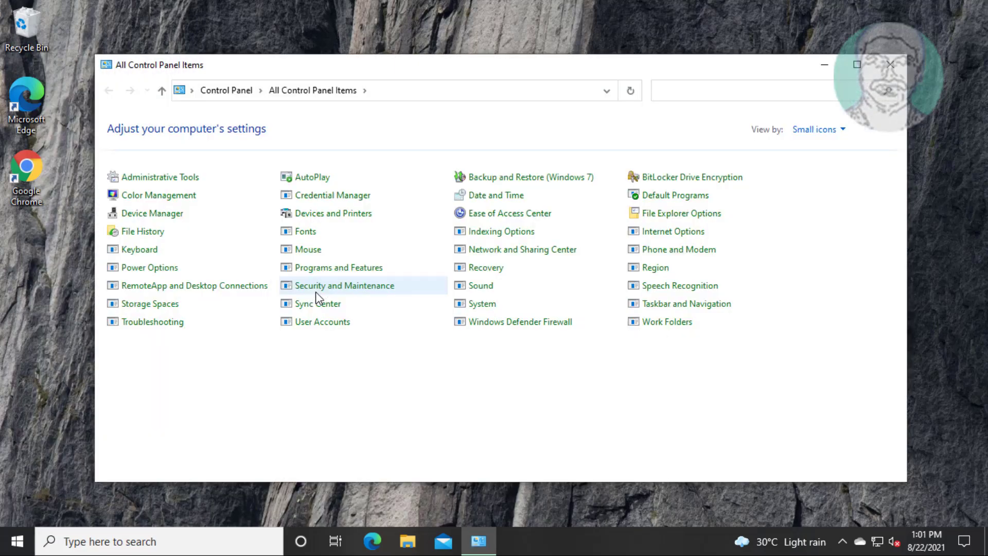
key(s)
key(s)
key(s)
click(483, 305)
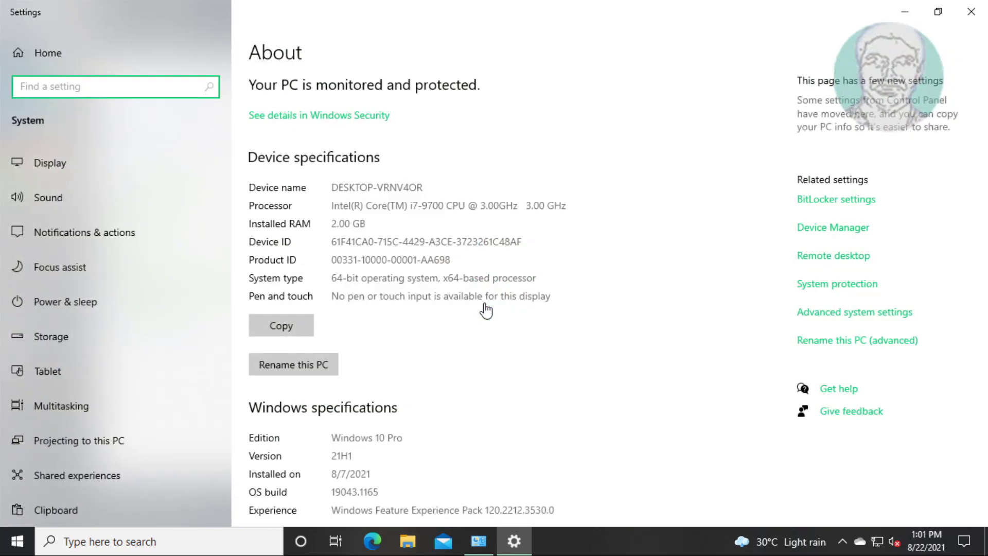
click(894, 315)
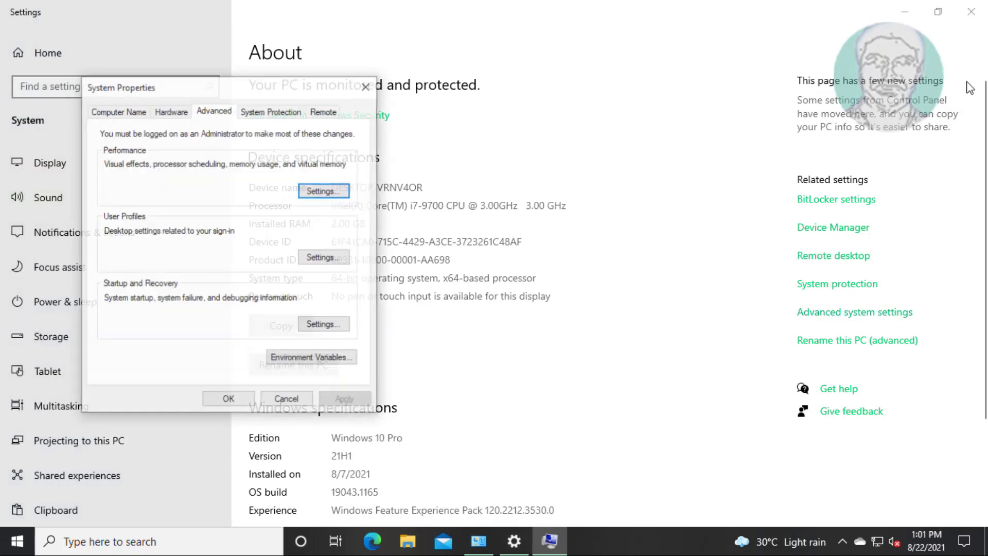
click(971, 11)
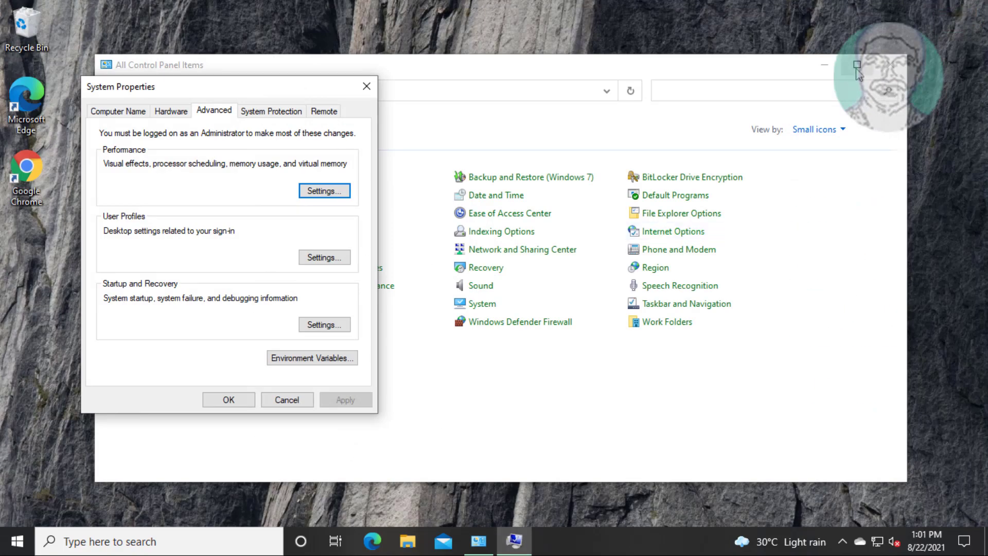
click(894, 65)
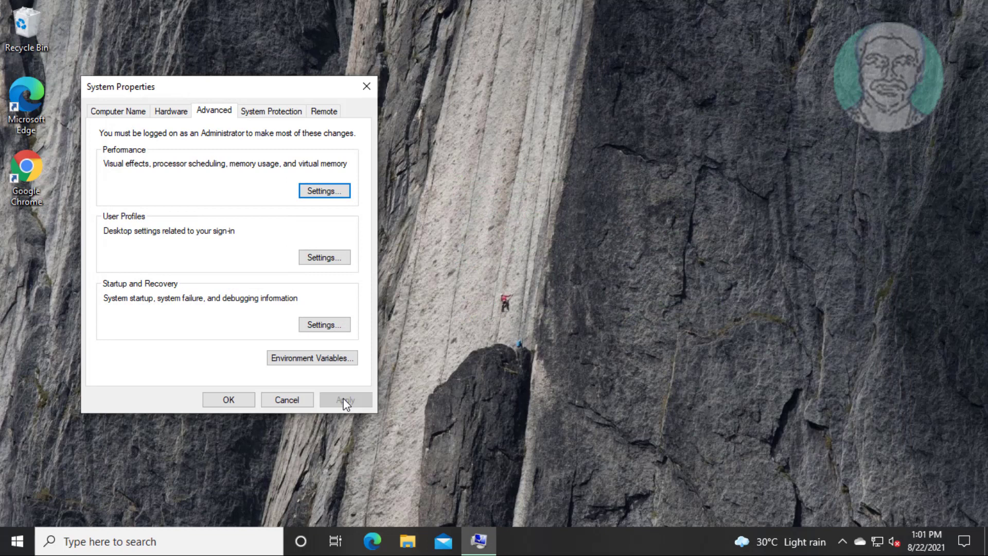
Step: Set Startup and Recovery debugging information to Small memory dump (256 KB) and confirm both dialogs
click(322, 329)
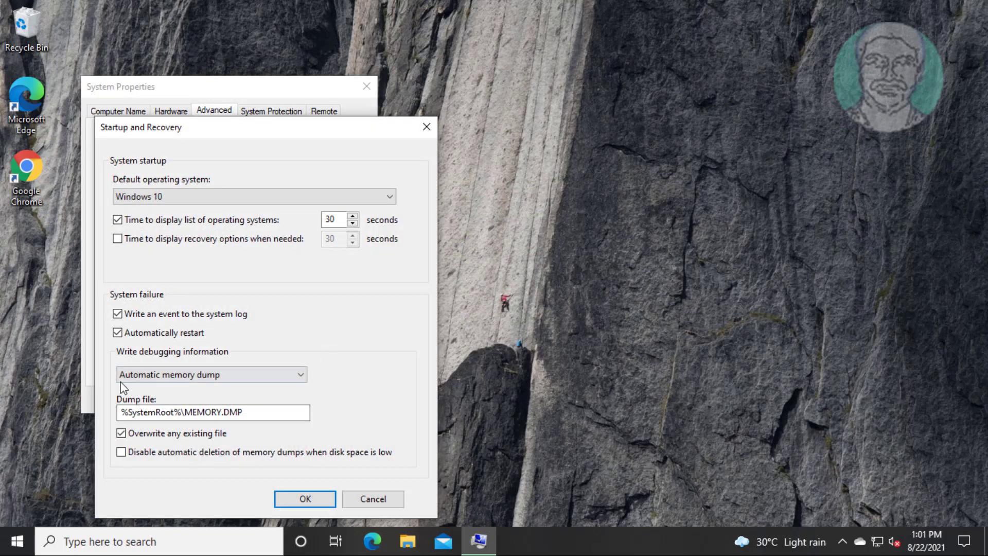
click(297, 380)
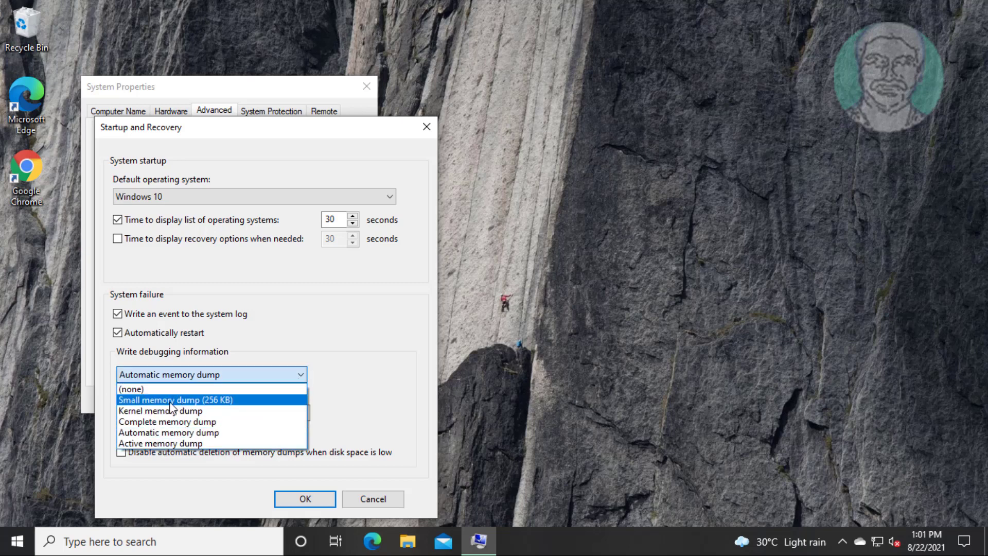
click(196, 401)
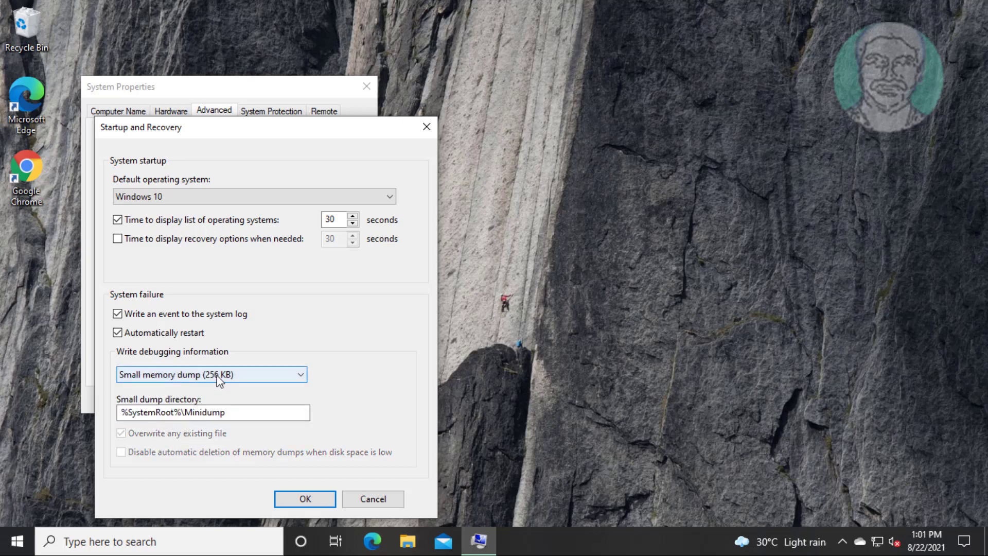
click(303, 498)
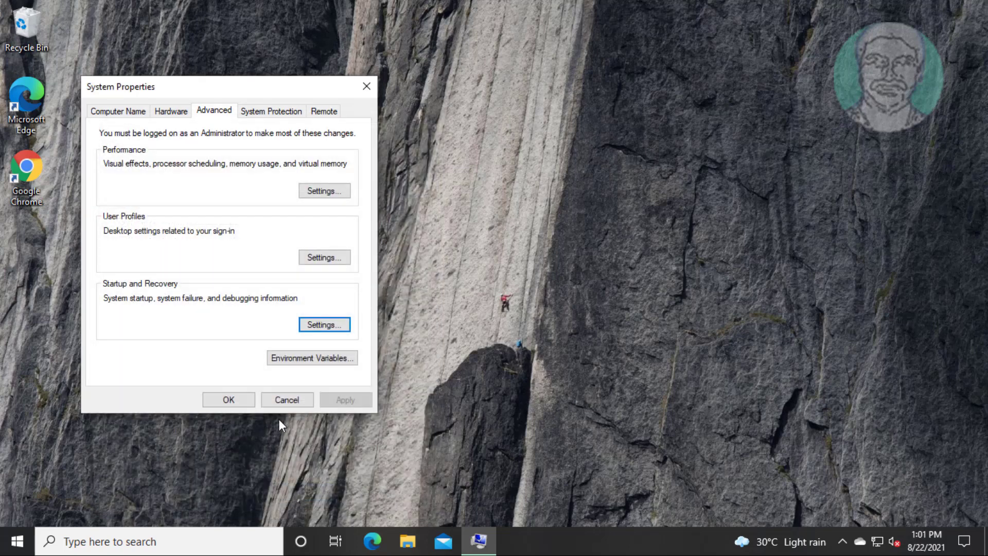
click(239, 400)
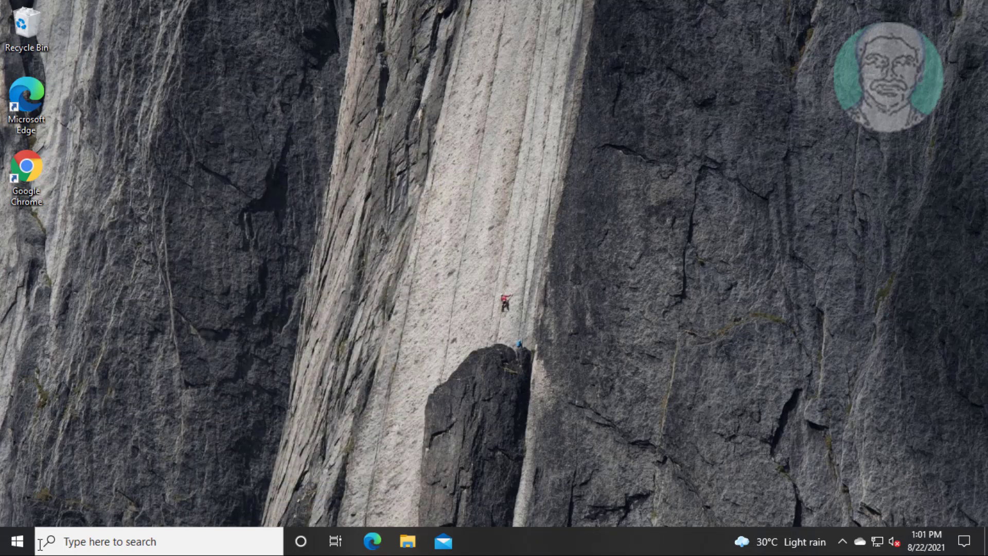
Step: Restart Windows, then launch 'cmd' as administrator and approve the UAC prompt
click(17, 541)
click(17, 508)
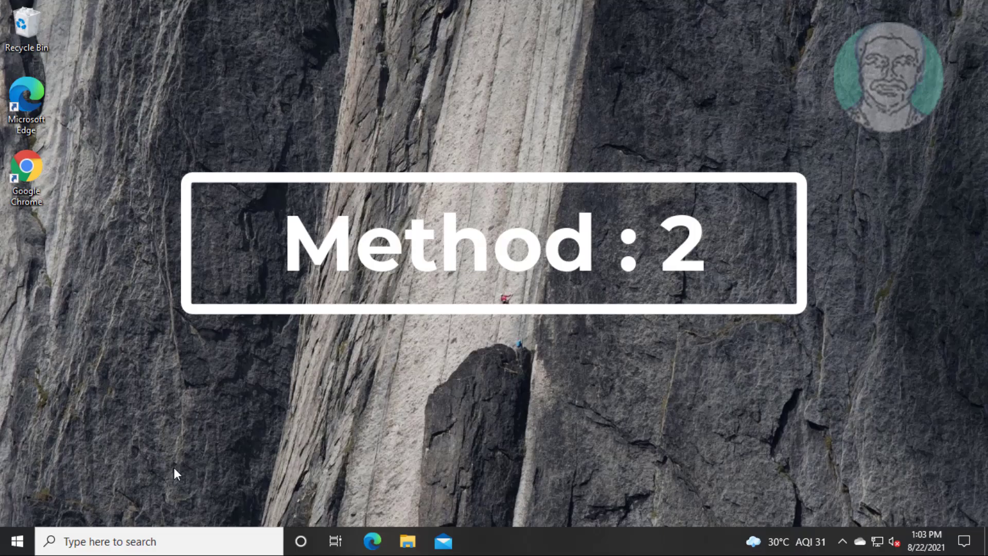
click(97, 543)
text(cm)
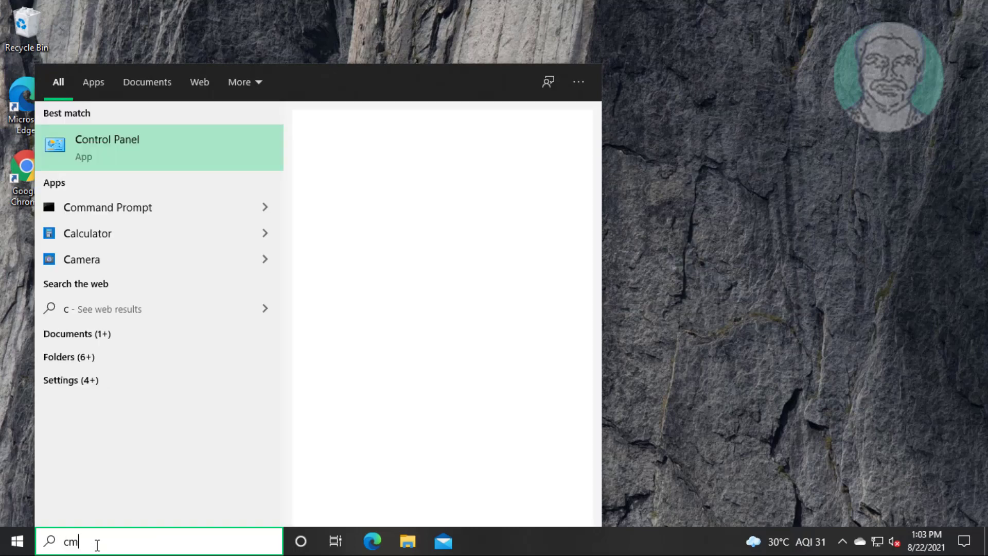
text(d)
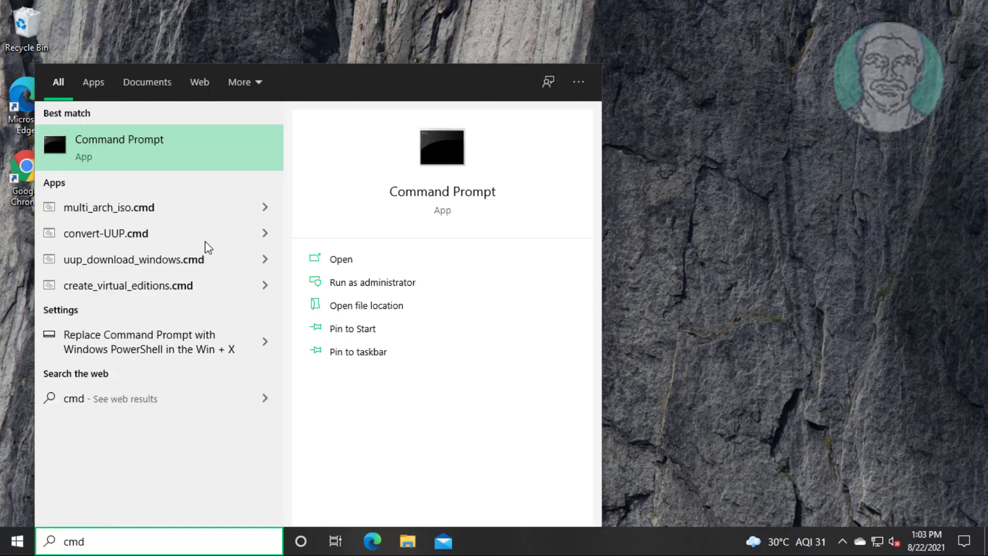
right_click(140, 144)
click(190, 160)
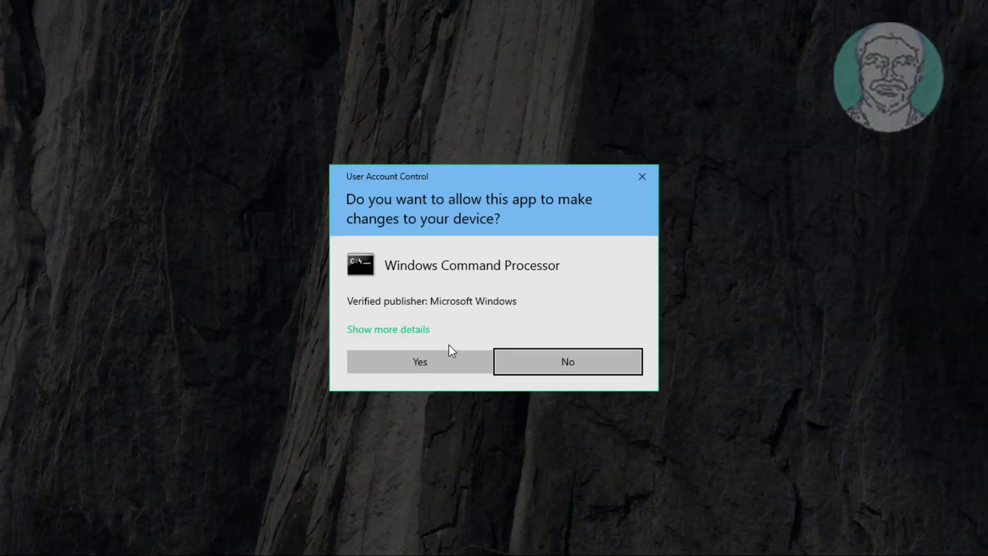
click(431, 355)
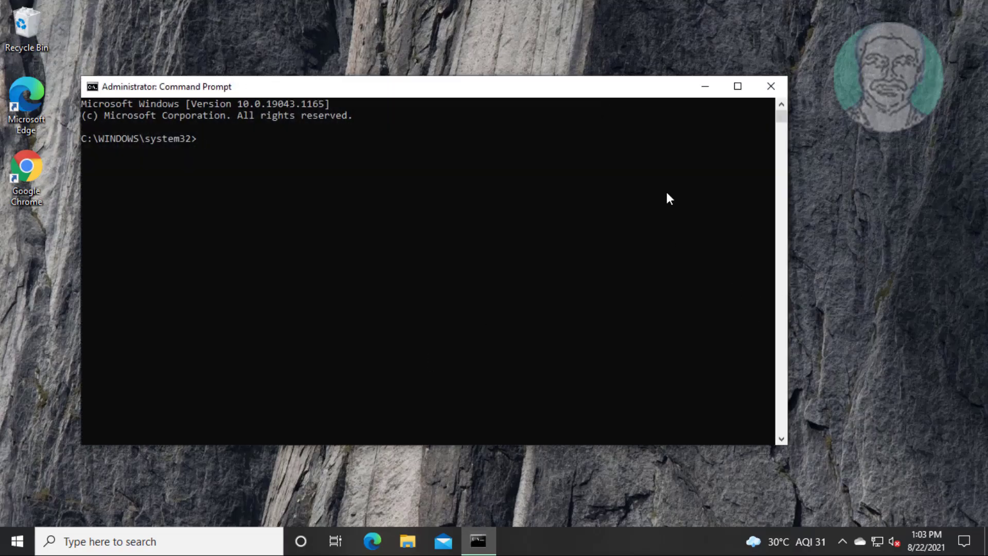
Step: Run sfc /scannow in the administrator Command Prompt
text(sfc)
text( /sc)
text(annow)
key(Return)
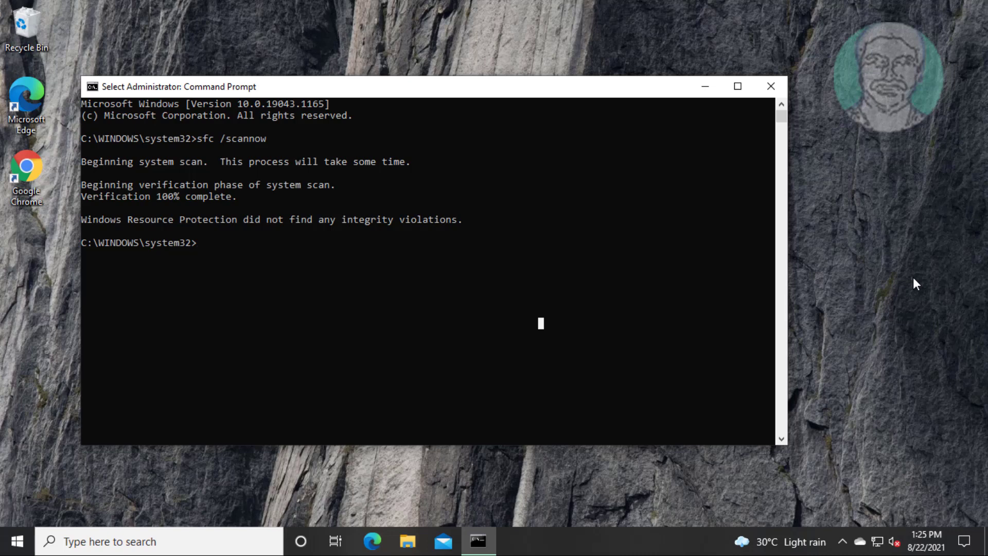
Step: Run dism /online /cleanup-image /checkhealth
text(dis)
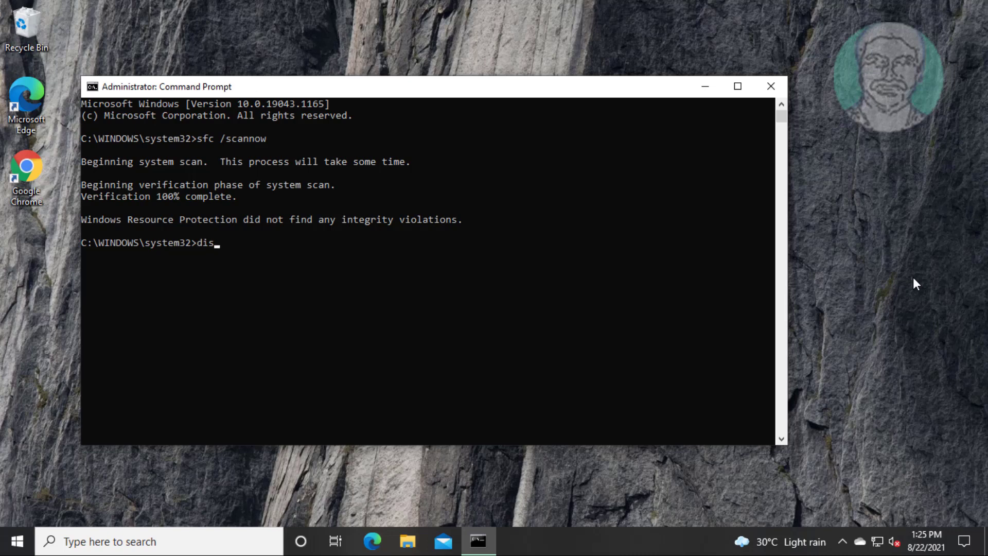
text(m /)
text(online )
text(/clea)
text(nup-im)
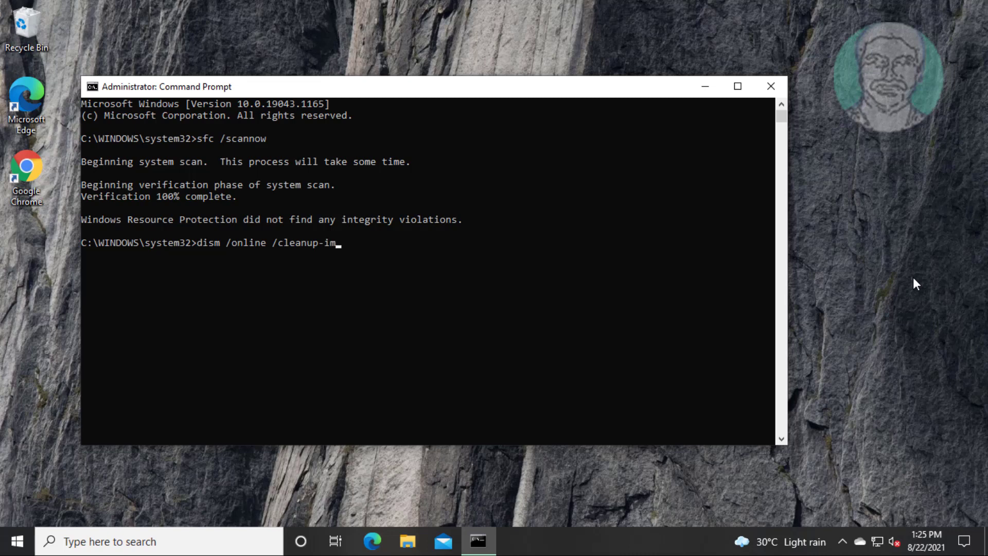
text(age /)
text(c)
text(hec)
text(khealth)
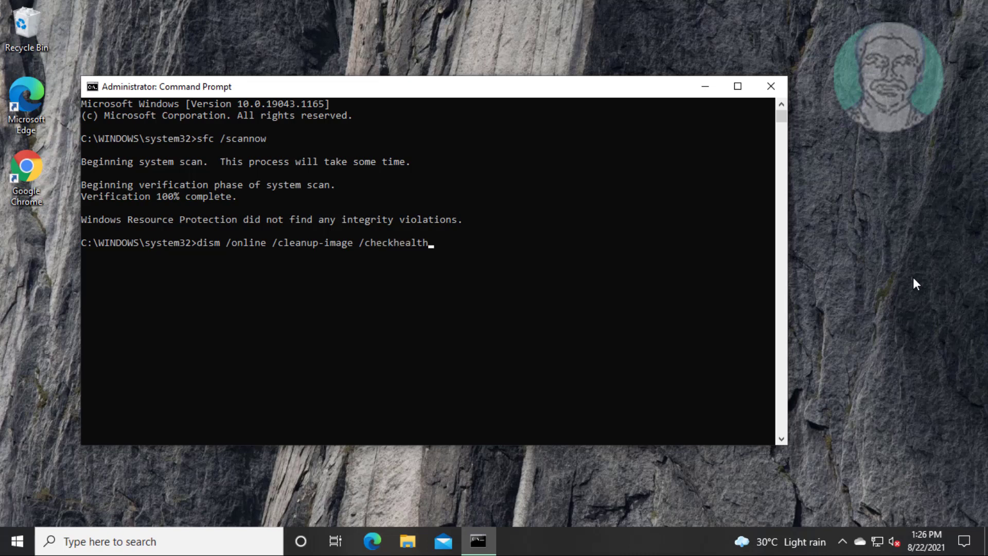
key(Return)
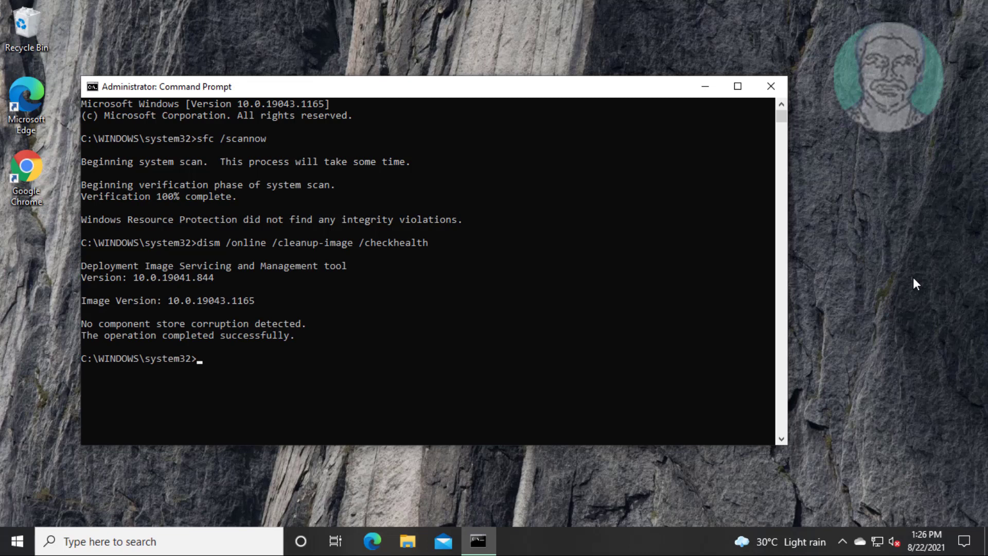
Step: Run dism /online /cleanup-image /scanhealth and let it reach 100%
text(dism)
text( /online)
text( /cleanup)
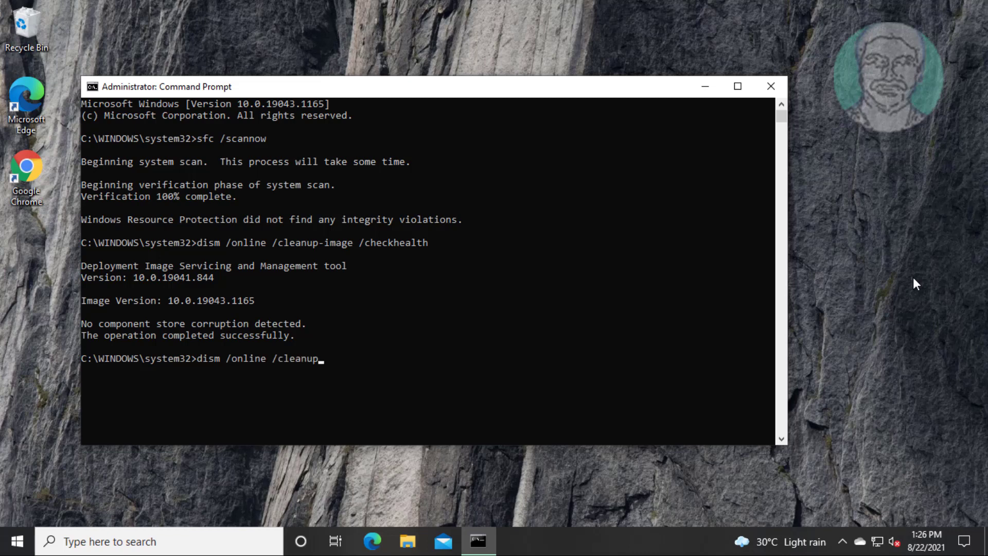
text(-image )
text(/)
text(scan)
text(health)
key(Return)
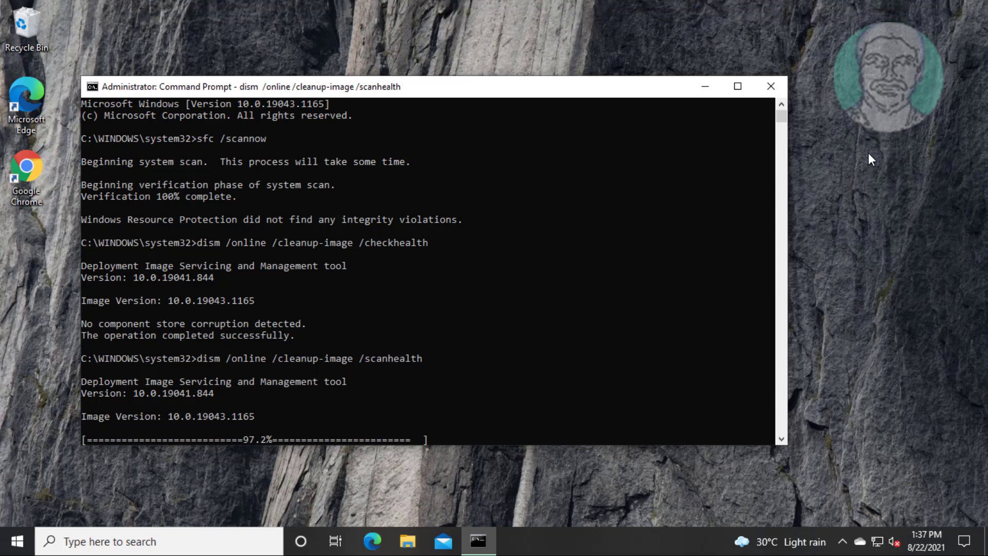
click(611, 427)
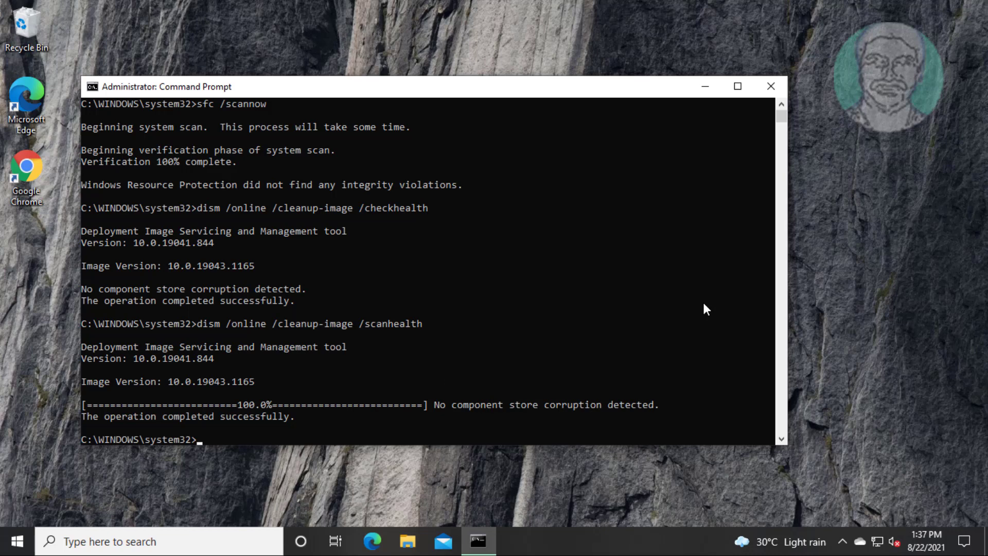
Step: Run dism /online /cleanup-image /restorehealth until the restore completes
text(dis)
text(m /online)
text( /clean)
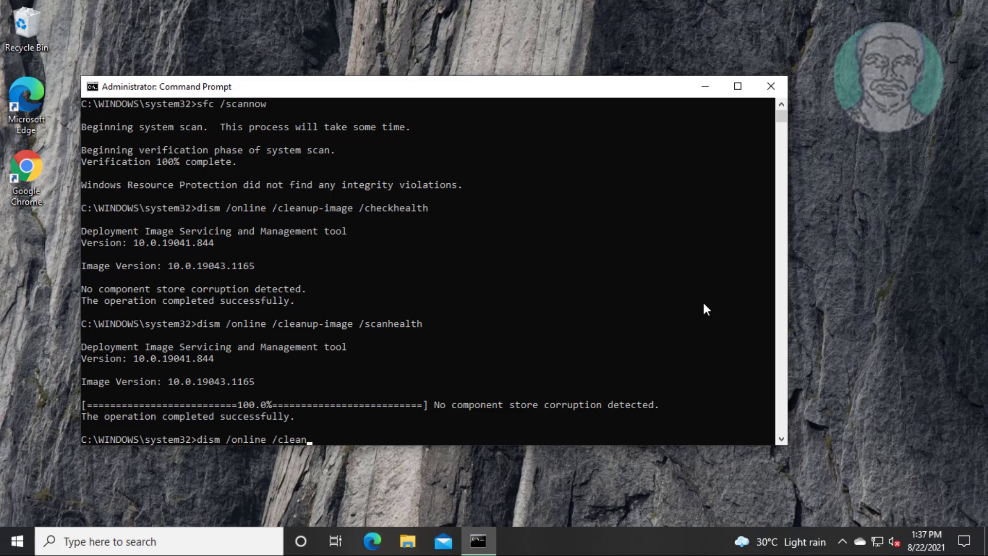
text(up-ima)
text(ge /)
text(restoreh)
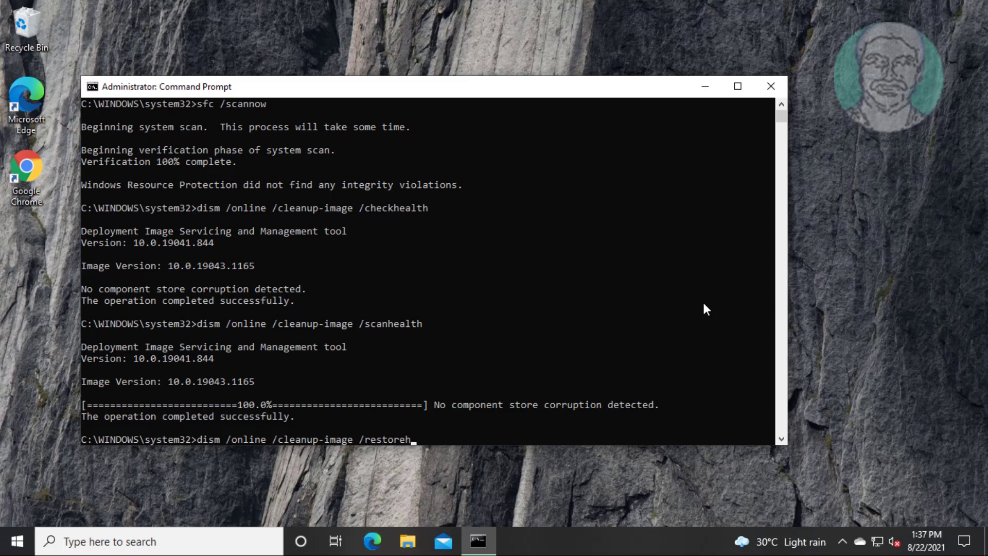
text(ealth)
key(Return)
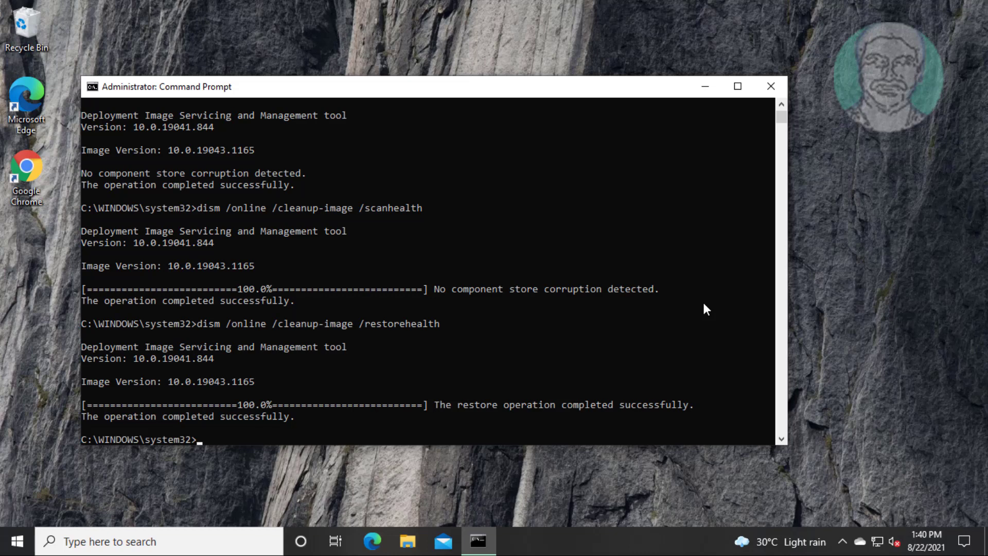
Step: Exit Command Prompt with 'exit' and restart Windows from the Start power menu
text(e)
text(xit)
key(Return)
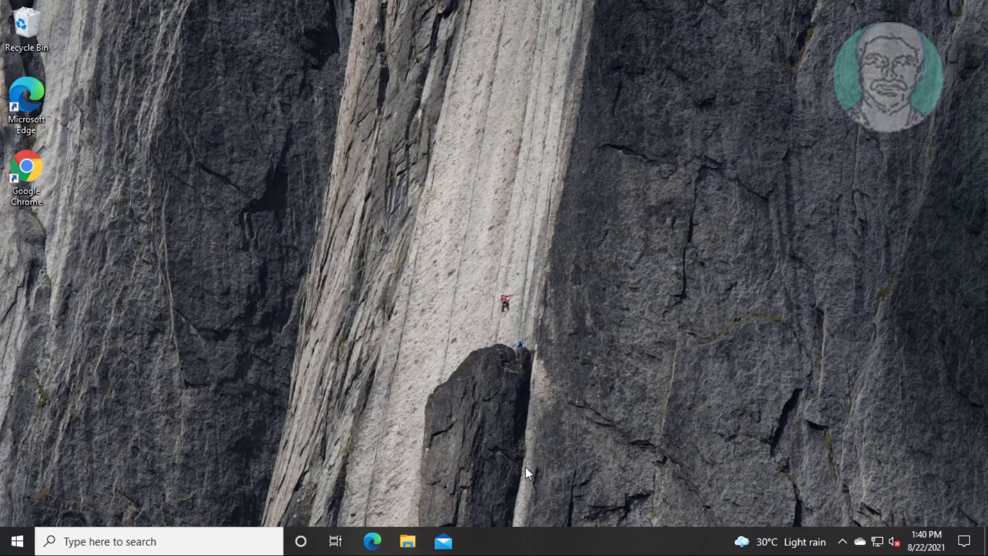
click(13, 549)
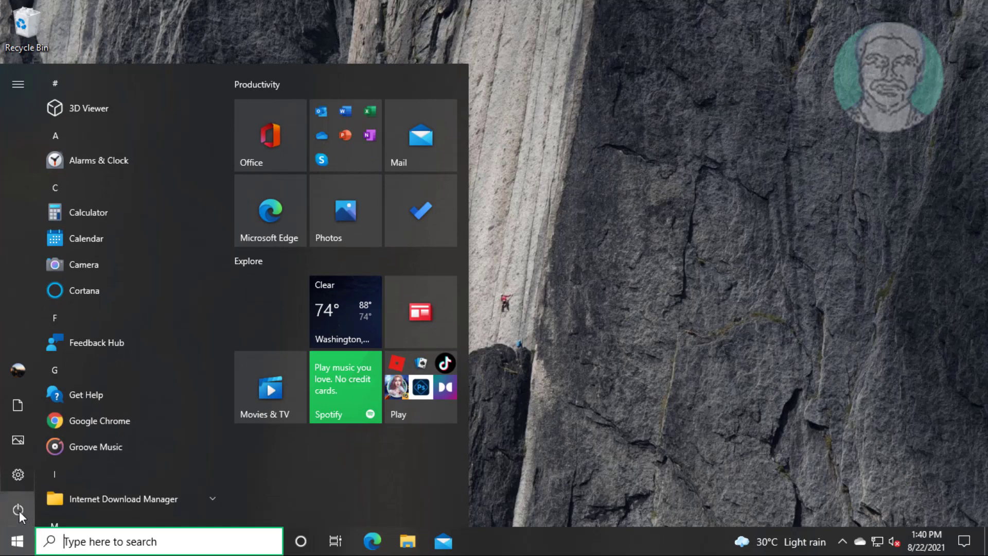
click(18, 509)
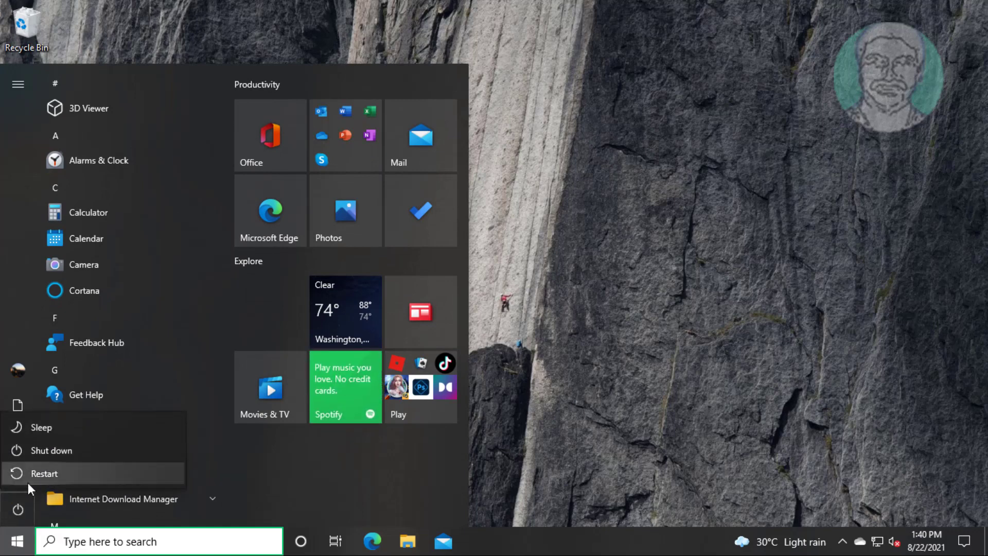
click(33, 478)
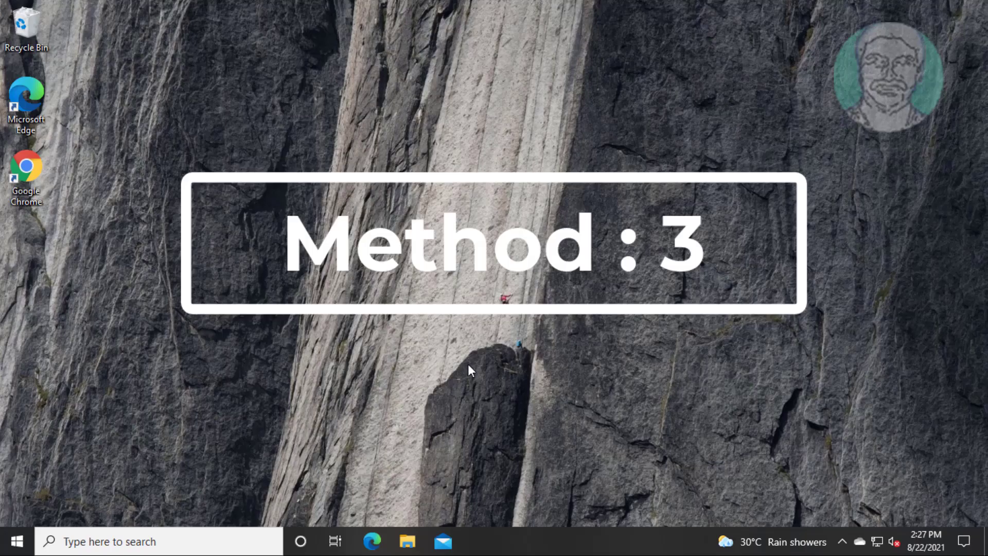
Step: Launch Windows Memory Diagnostic and choose 'Restart now and check for problems'
click(138, 542)
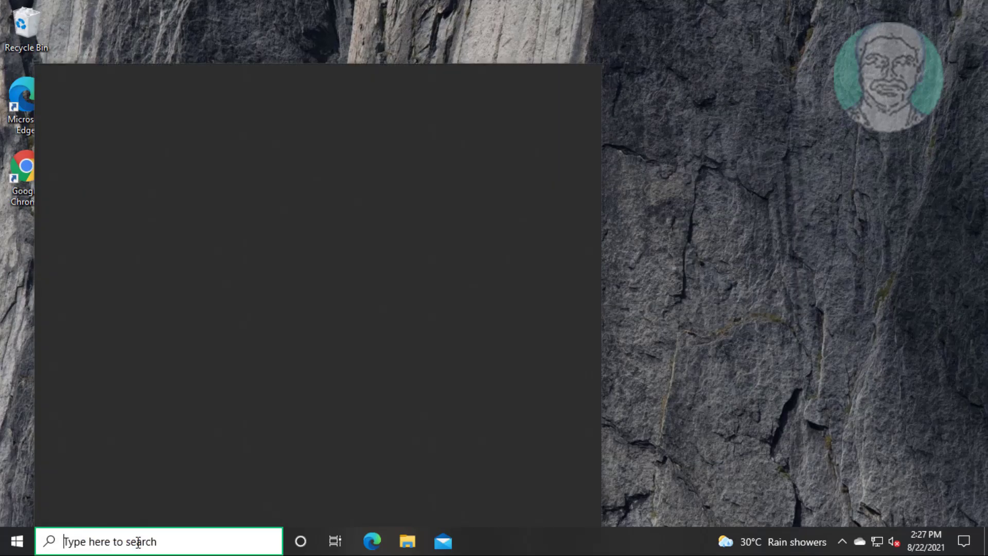
text(memory)
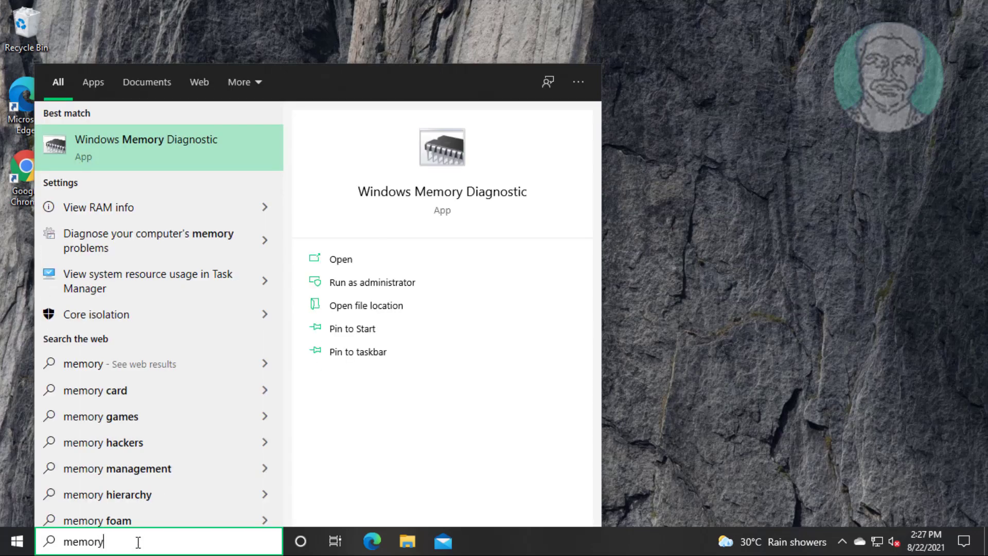
text( diagn)
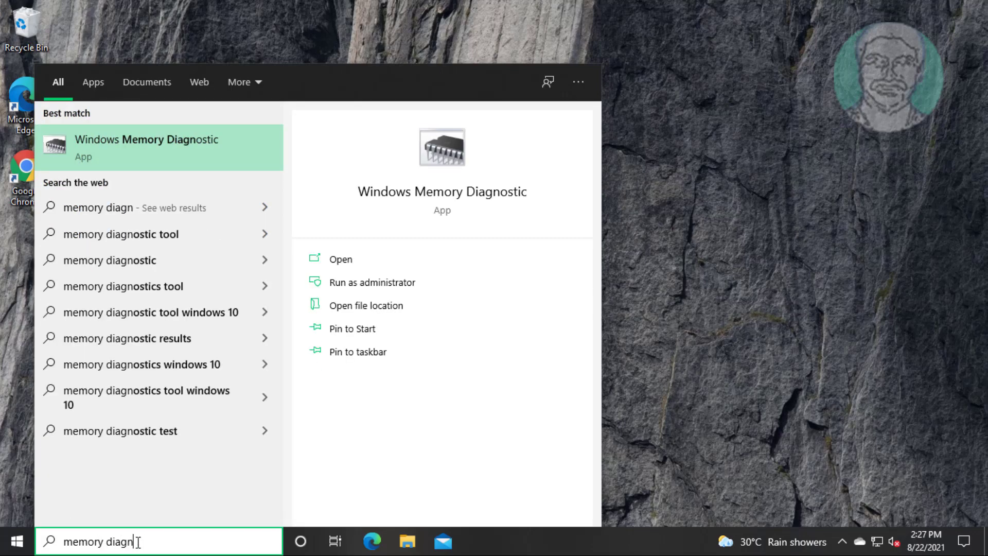
text(ostic)
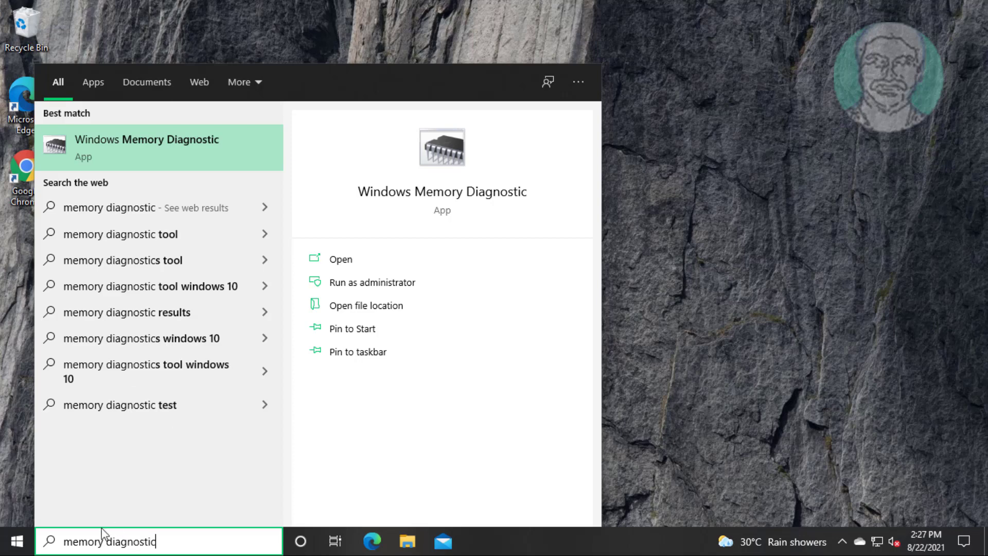
click(172, 142)
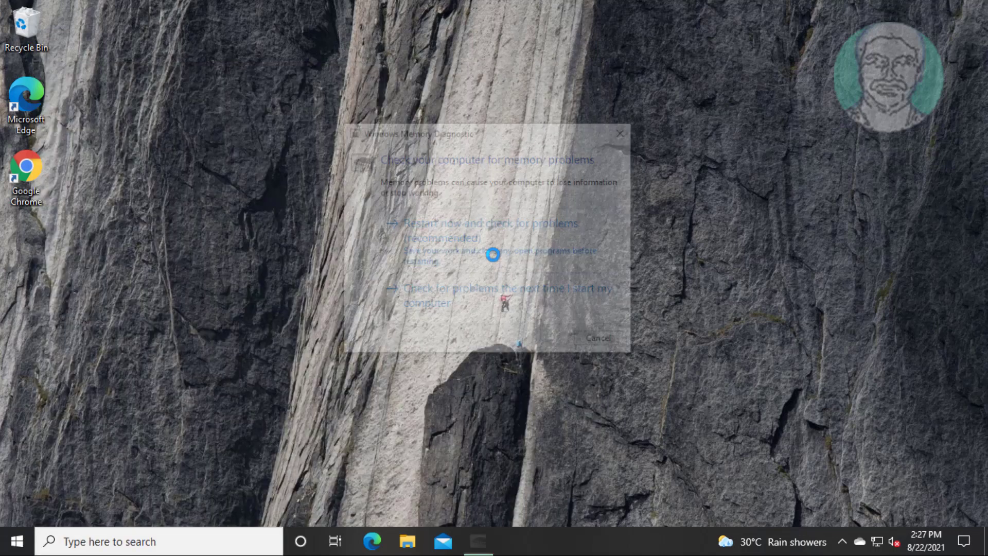
click(489, 240)
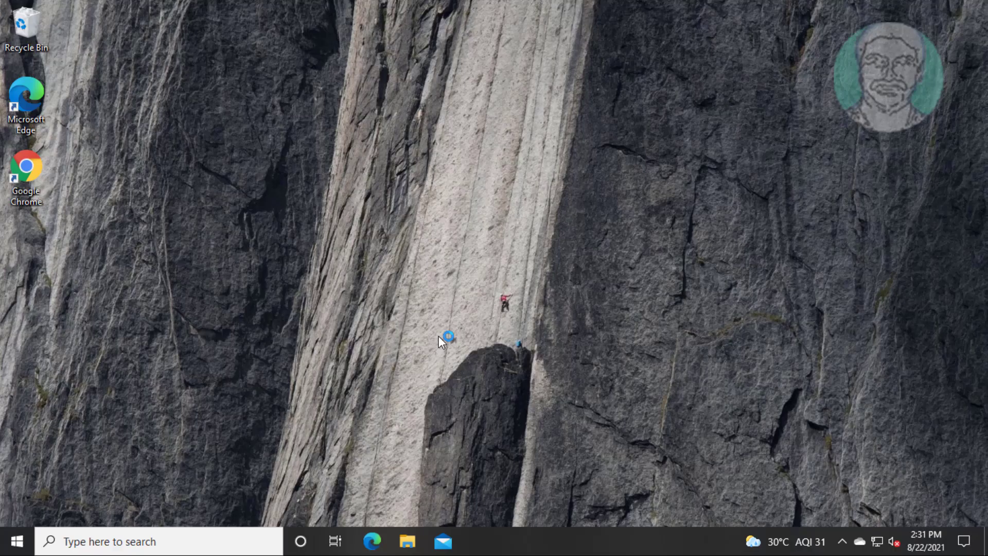
Step: Search 'windows 10 download' in Edge and get the Media Creation Tool from microsoft.com
click(39, 96)
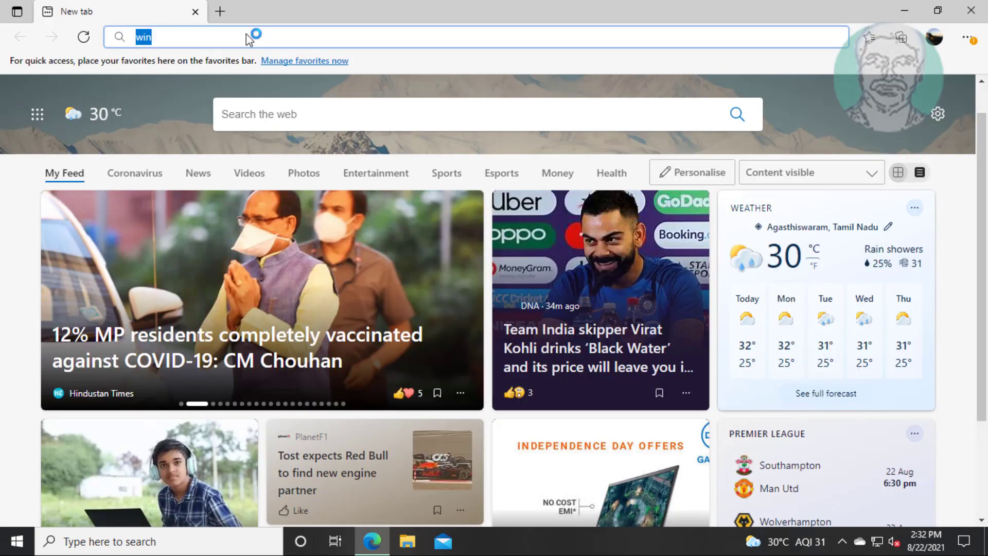
text(windows)
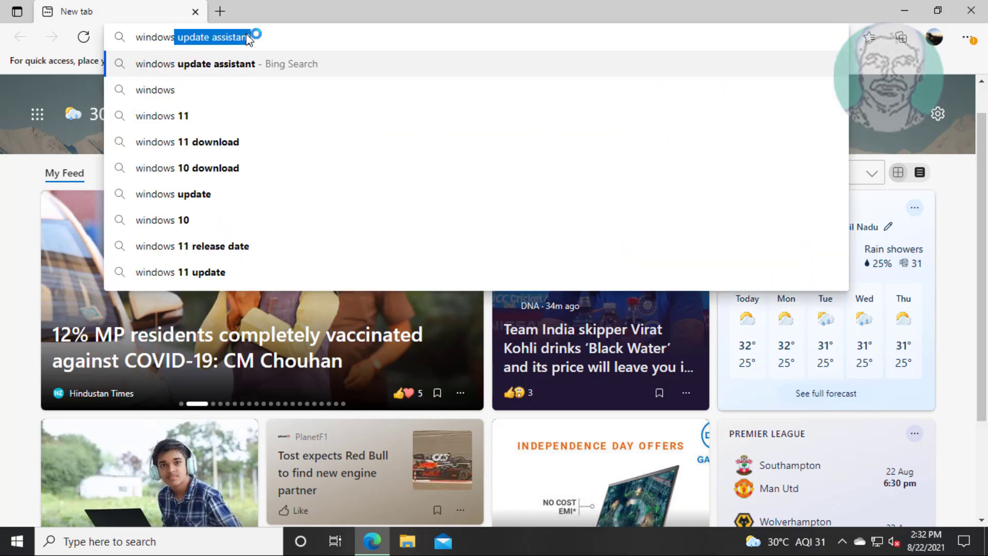
text( 10 dow)
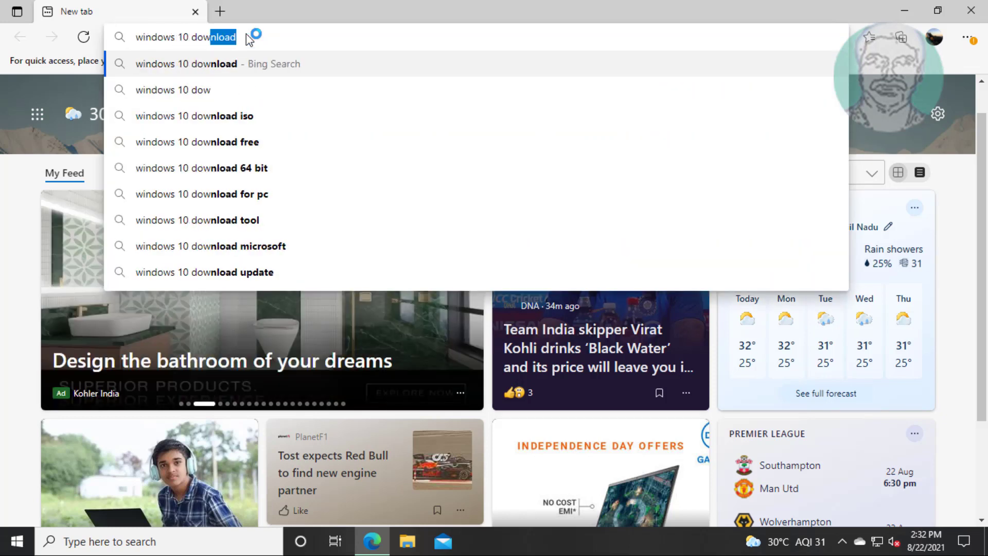
text(nload)
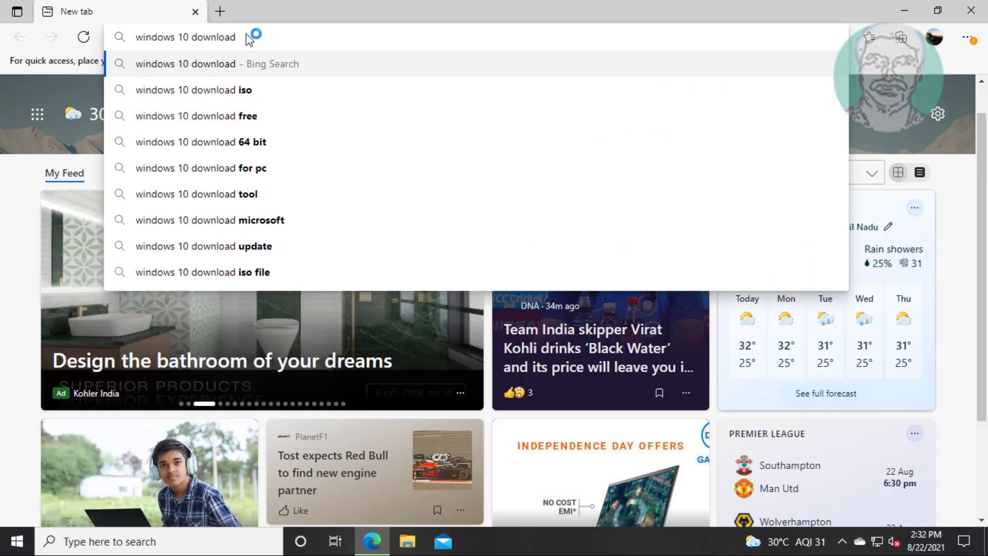
key(Return)
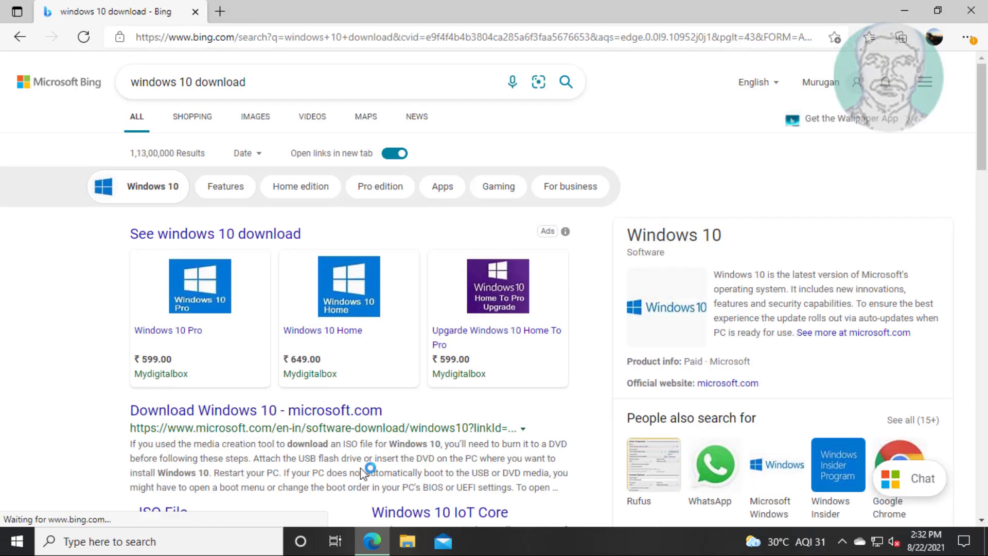
scroll(360, 468, down, 1)
click(259, 349)
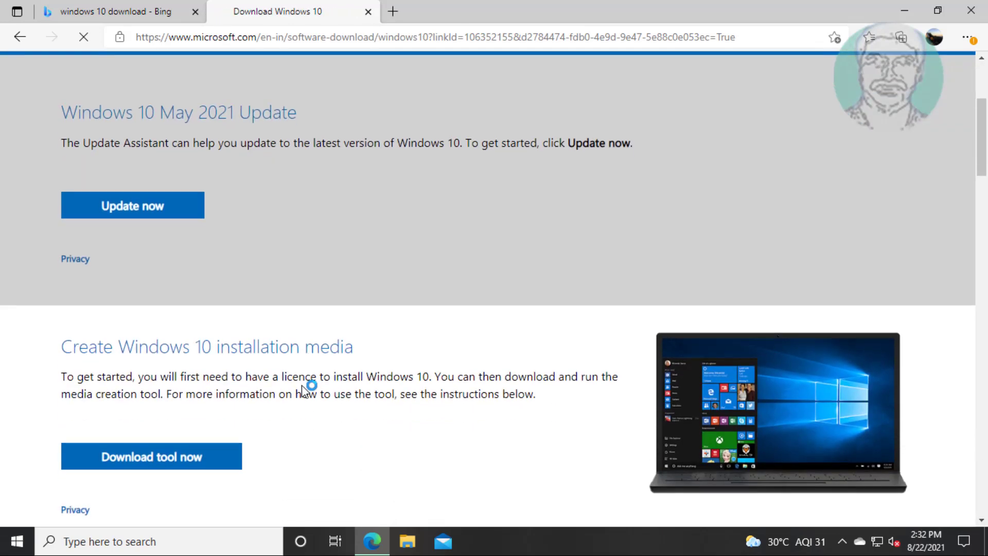
click(153, 384)
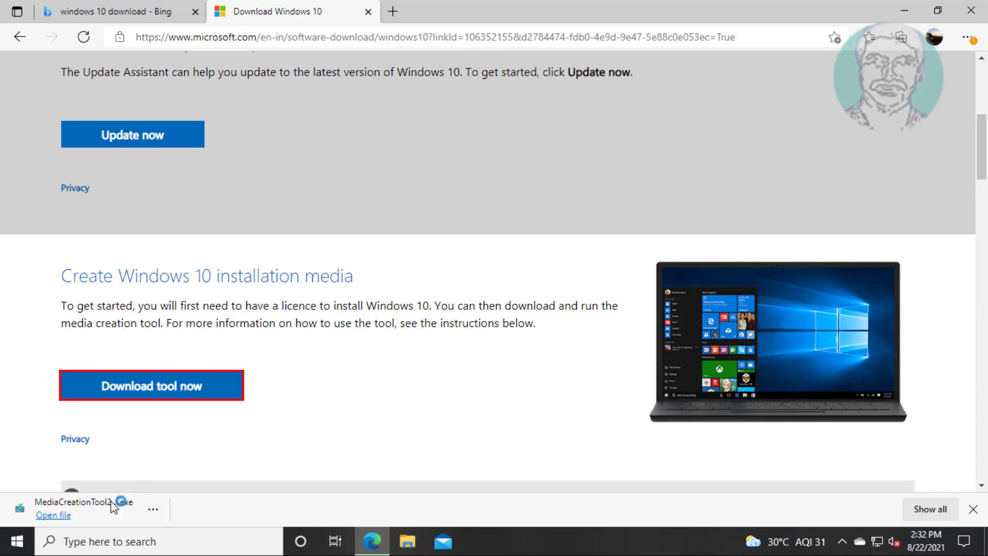
Step: Run the Media Creation Tool as administrator and accept both sets of license terms
click(52, 514)
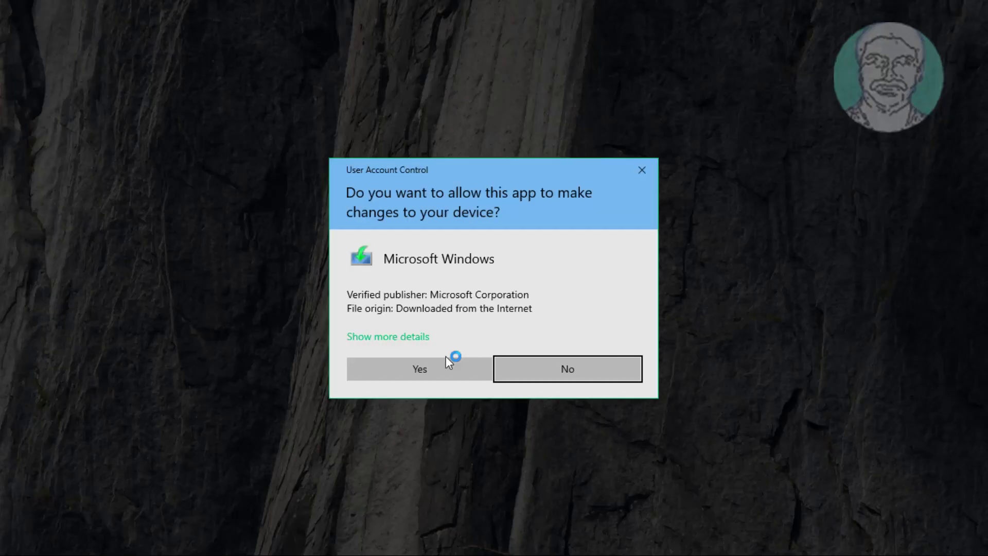
click(407, 365)
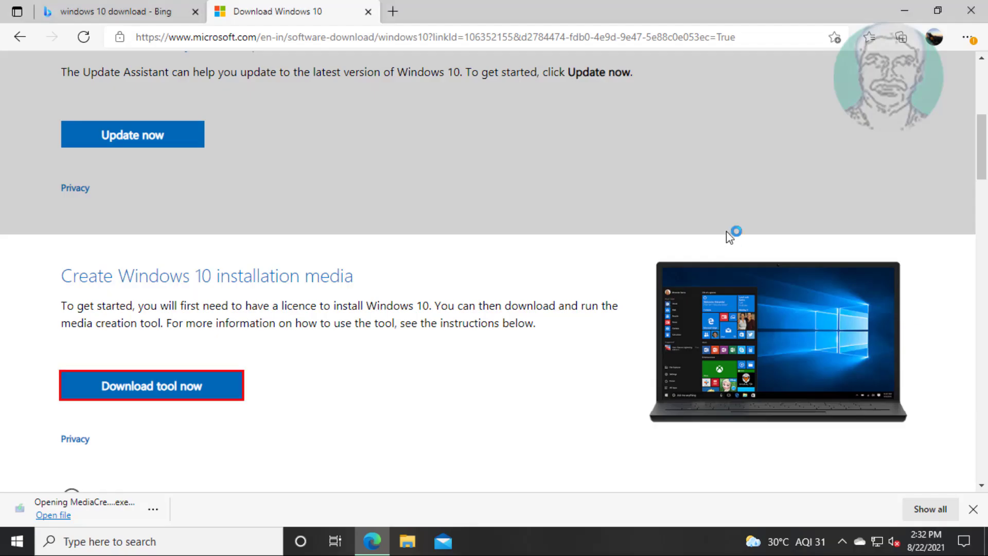
click(905, 11)
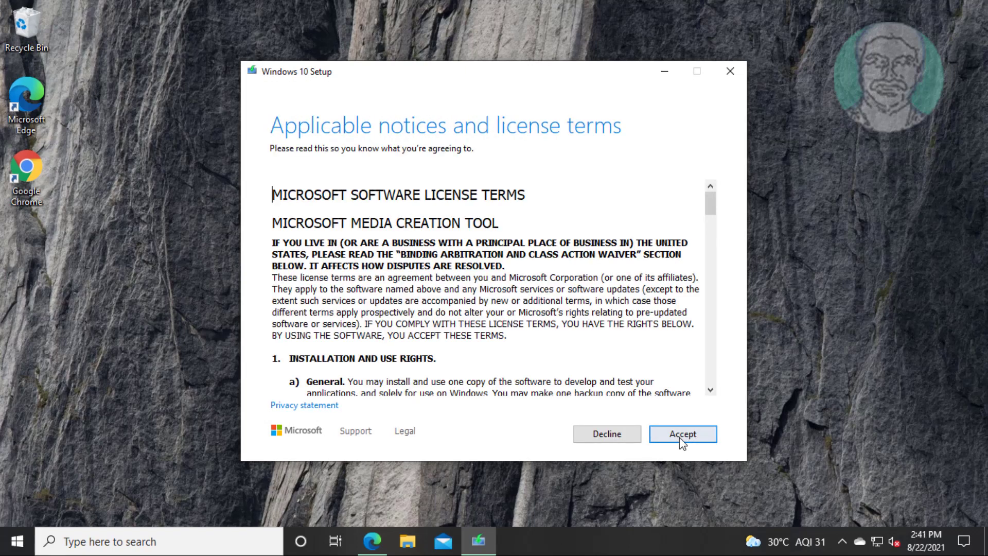
click(683, 436)
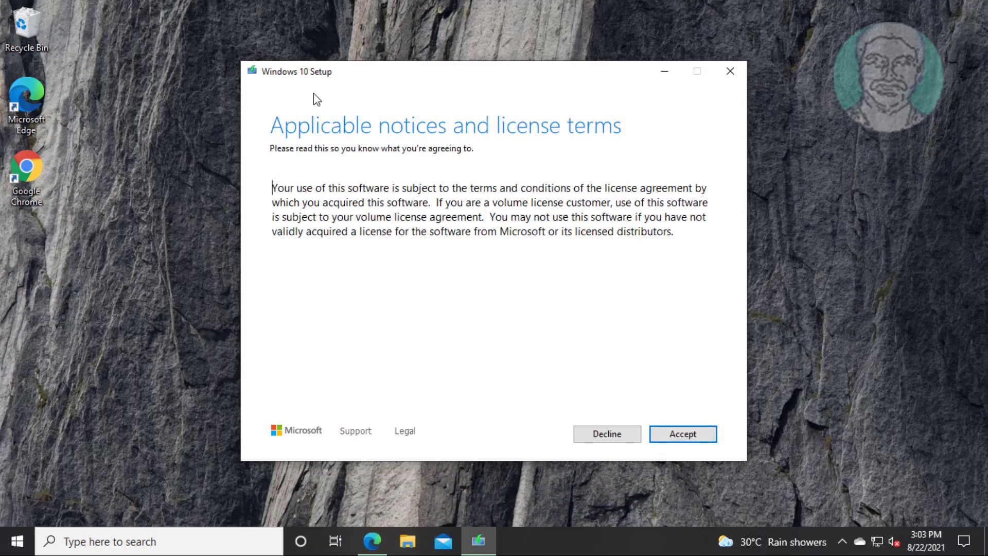
click(661, 432)
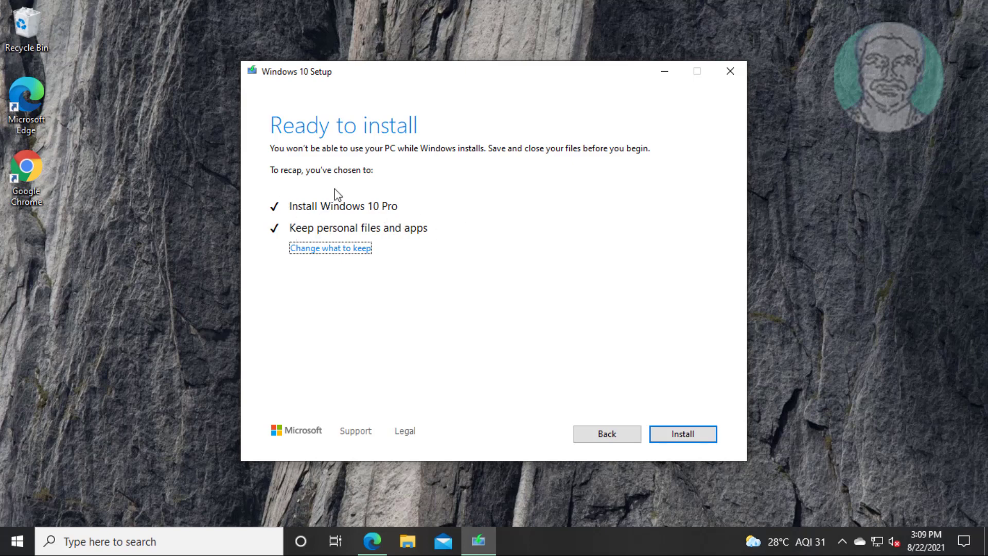
Step: Start the Windows 10 Pro installation from the Ready to install page
click(694, 436)
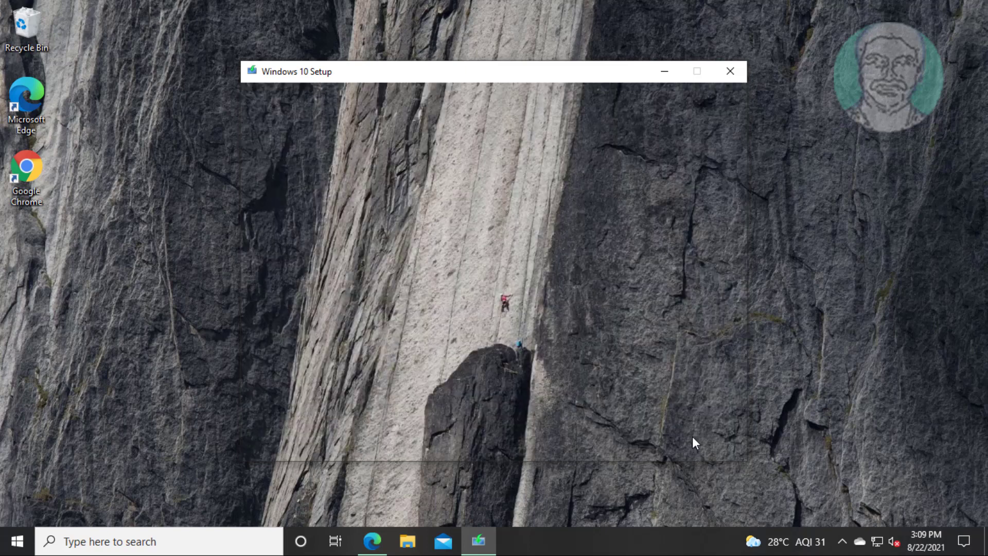